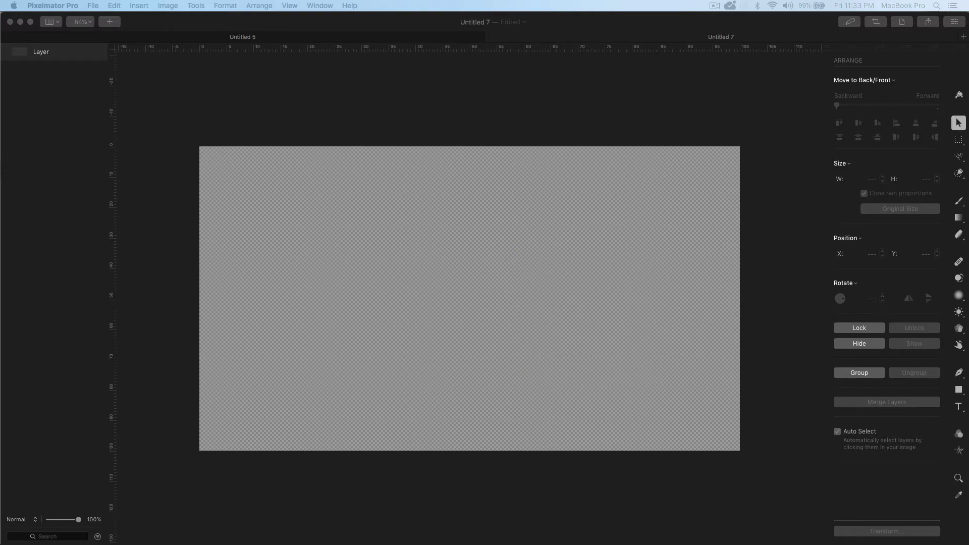
Step: Drop the New York skyline photo in as the Tower layer and align it to position 0 px, 0 px
{"action": "left_click_drag", "start_coordinate": [555, 542], "coordinate": [517, 270]}
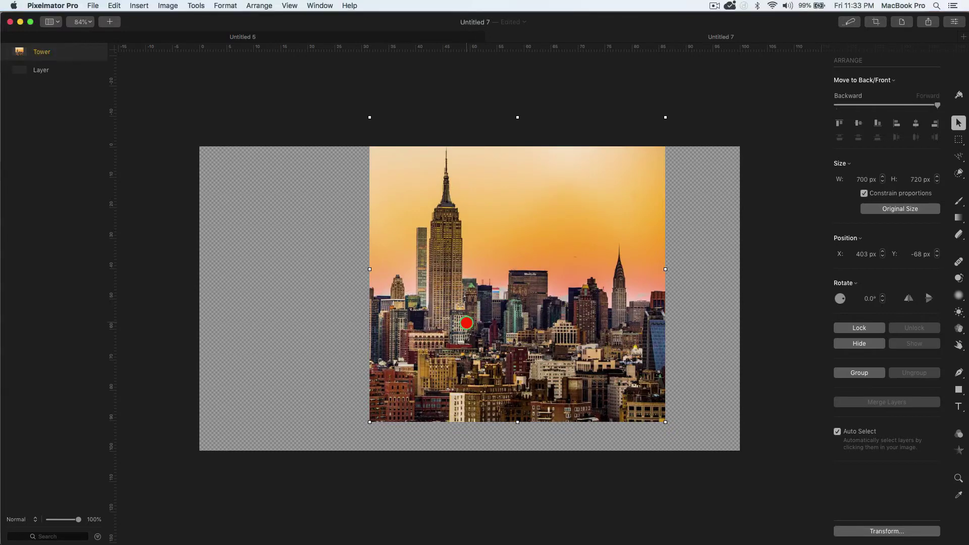
{"action": "left_click_drag", "start_coordinate": [515, 303], "coordinate": [349, 327]}
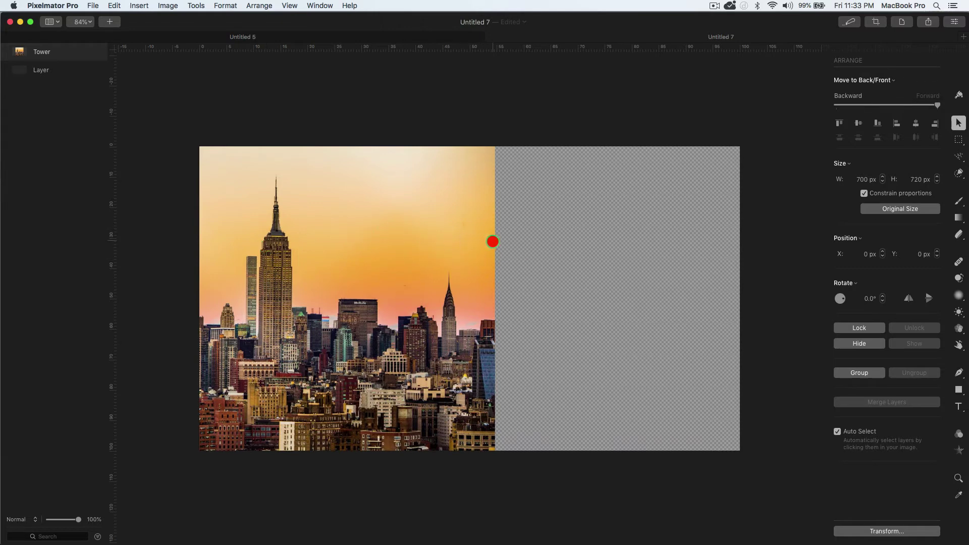
{"action": "left_click", "coordinate": [462, 244]}
Step: Add a mask to the Tower layer and open the Effects browser with the F key
{"action": "right_click", "coordinate": [59, 51]}
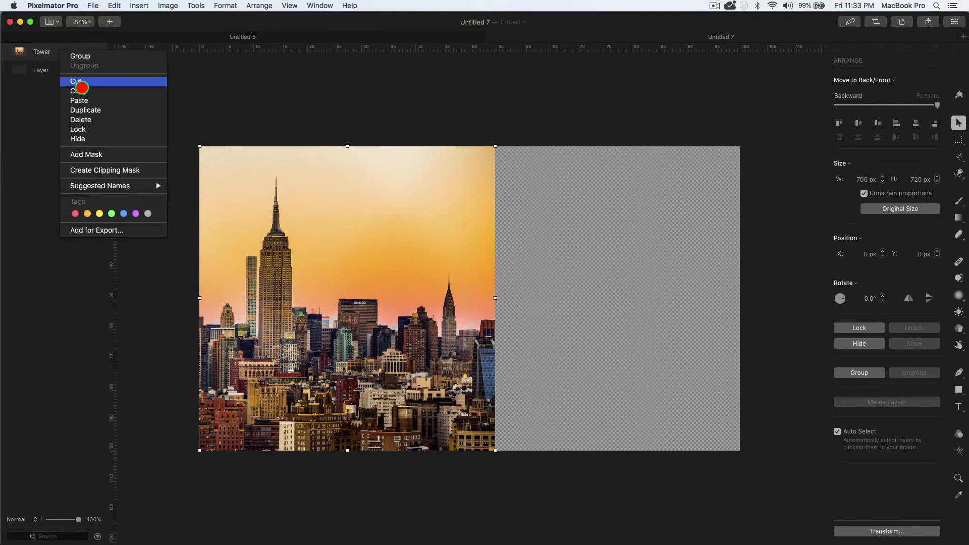
{"action": "left_click", "coordinate": [127, 155]}
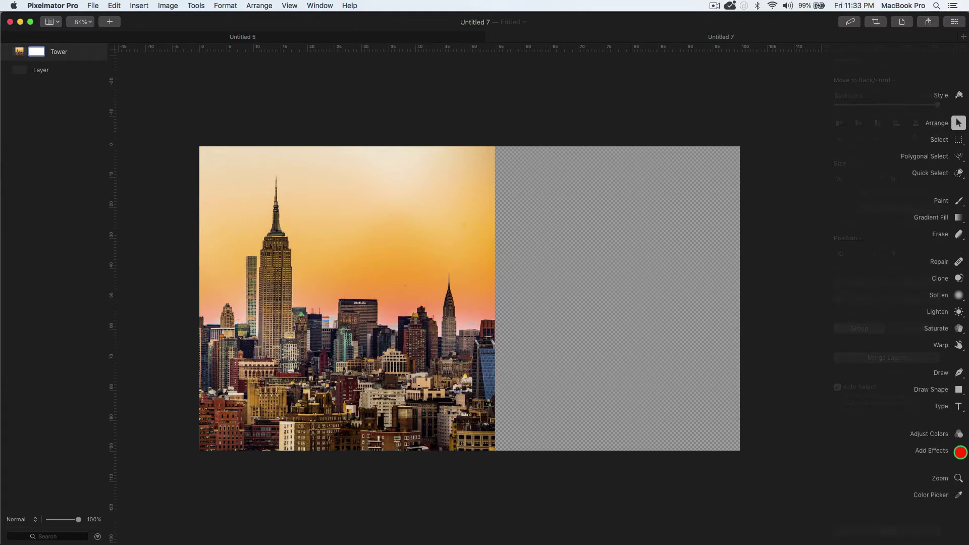
{"action": "left_click", "coordinate": [960, 452]}
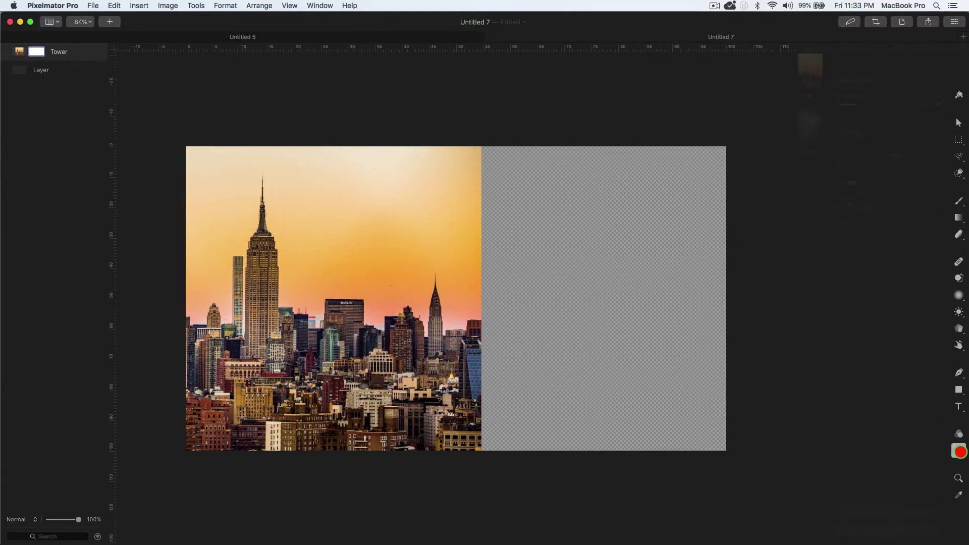
{"action": "key", "text": "f"}
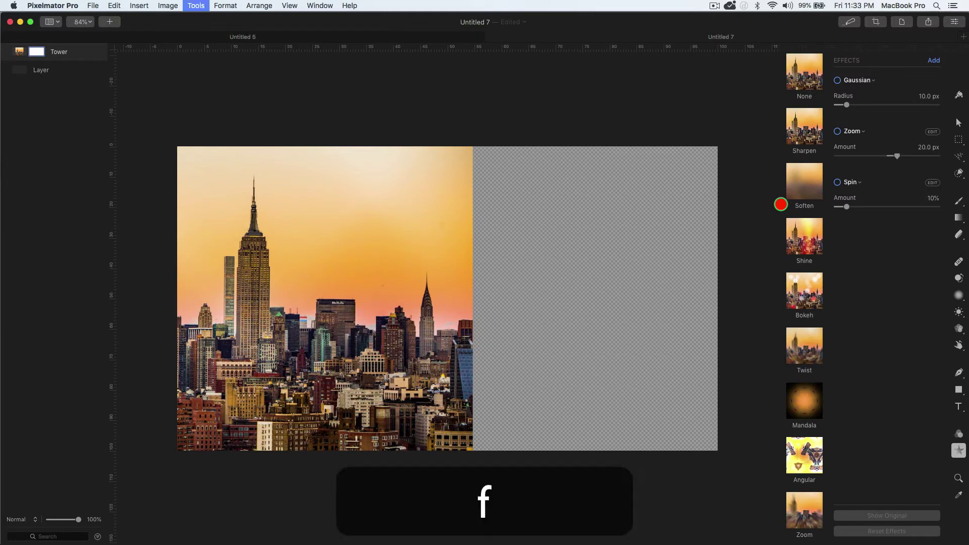
{"action": "key", "text": "v"}
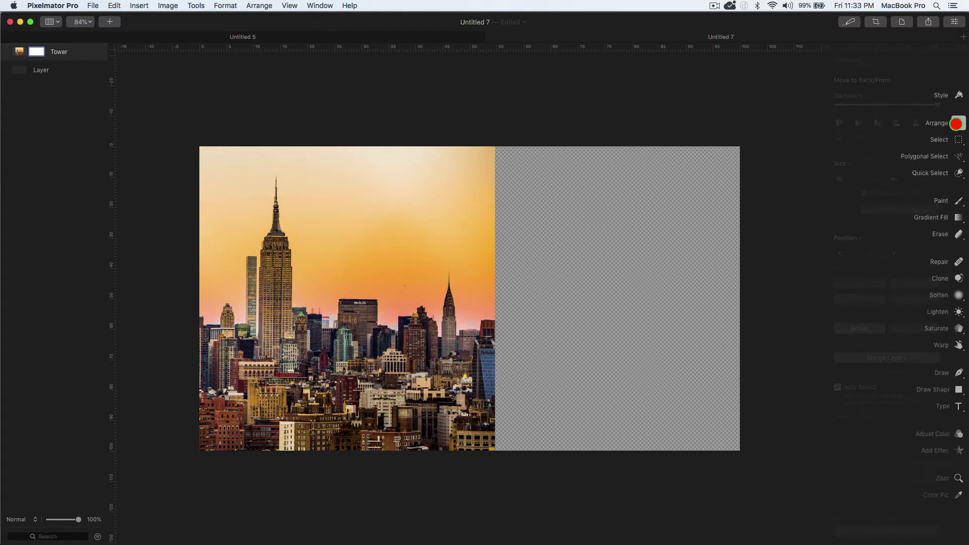
{"action": "key", "text": "f"}
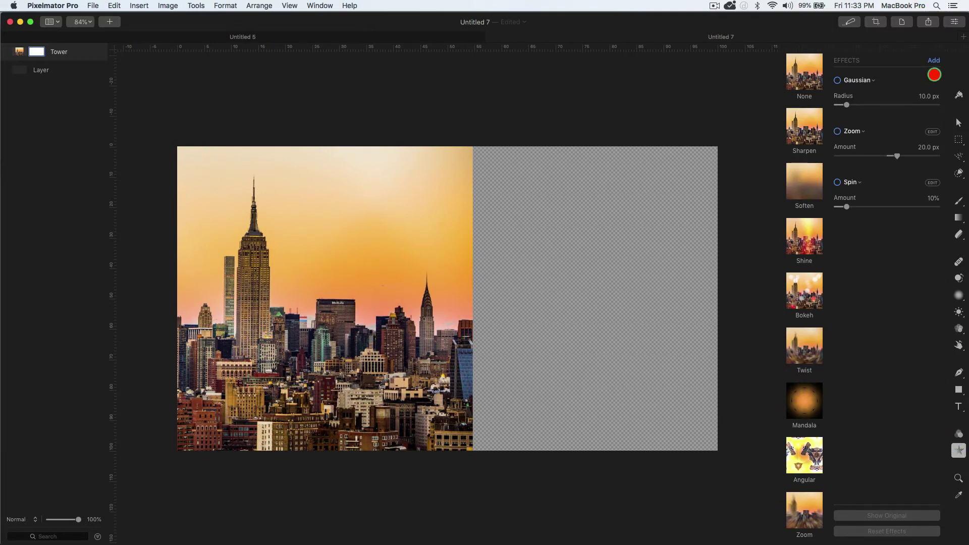
Step: Add a Gradient fill effect to the Tower mask and set its starting point on the skyline
{"action": "left_click", "coordinate": [932, 61]}
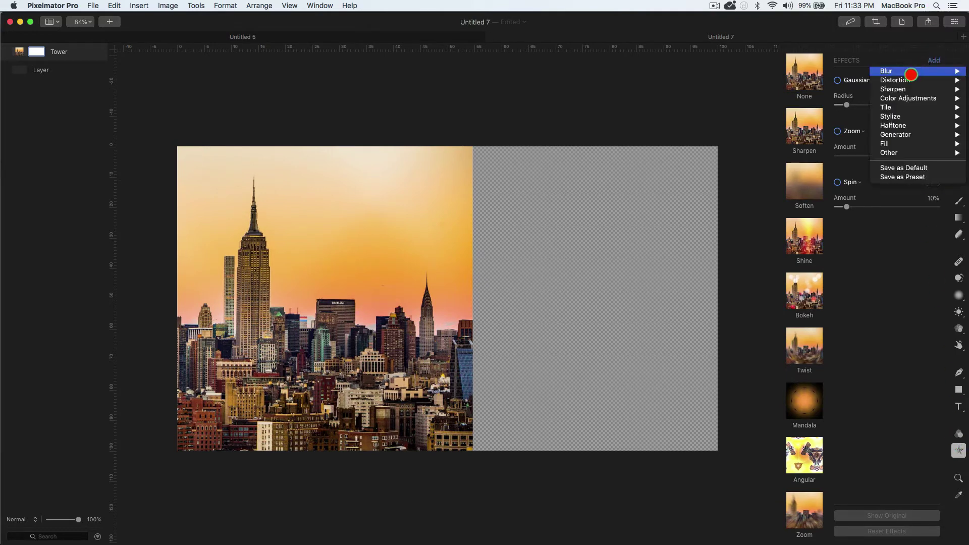
{"action": "mouse_move", "coordinate": [895, 143]}
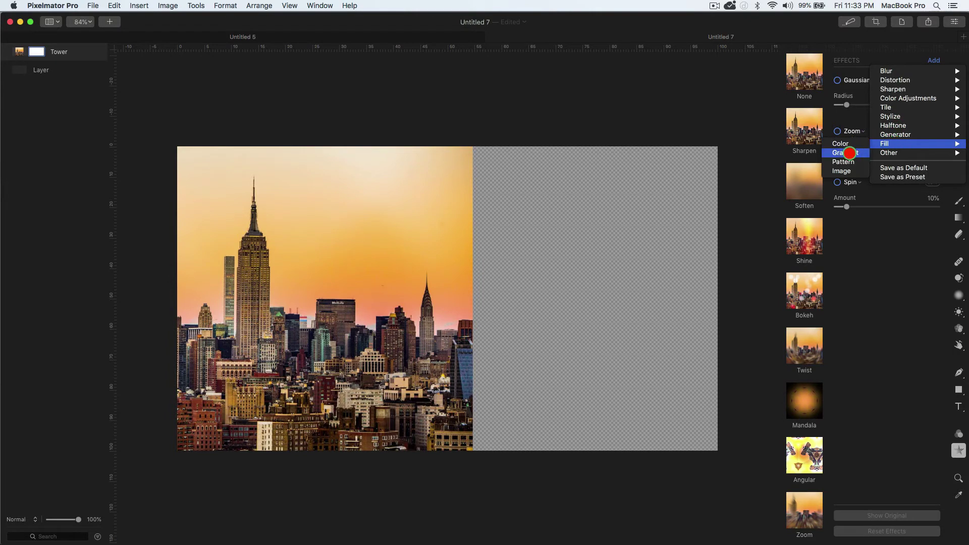
{"action": "left_click", "coordinate": [844, 152]}
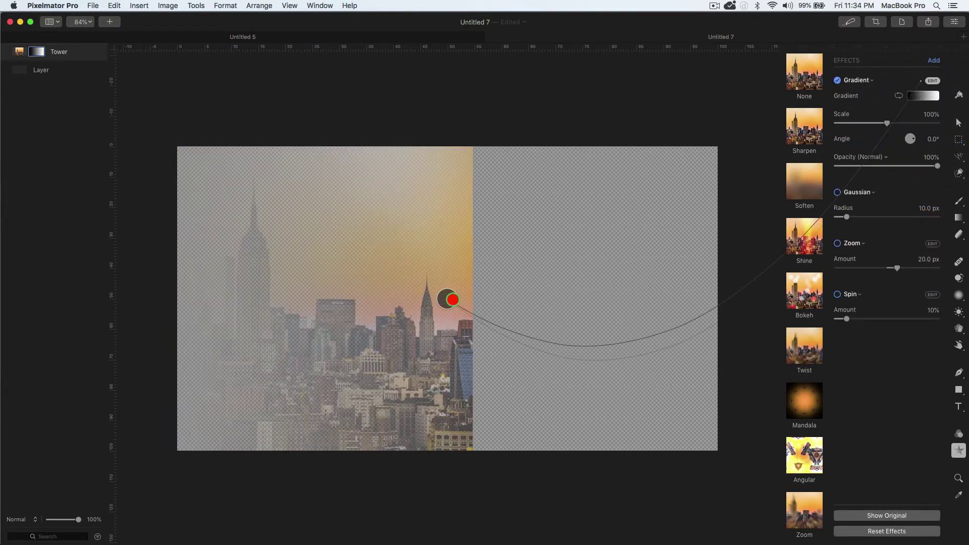
{"action": "left_click_drag", "start_coordinate": [447, 296], "coordinate": [397, 283]}
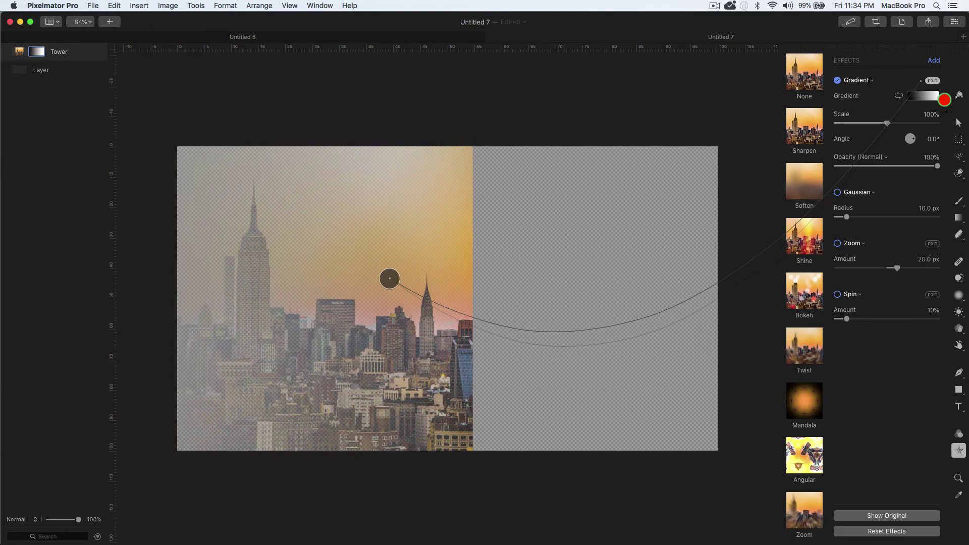
Step: Tune the gradient to 20% scale and 9.0° angle, with the fade edge moved left
{"action": "left_click_drag", "start_coordinate": [915, 99], "coordinate": [936, 97]}
{"action": "left_click_drag", "start_coordinate": [936, 97], "coordinate": [901, 99]}
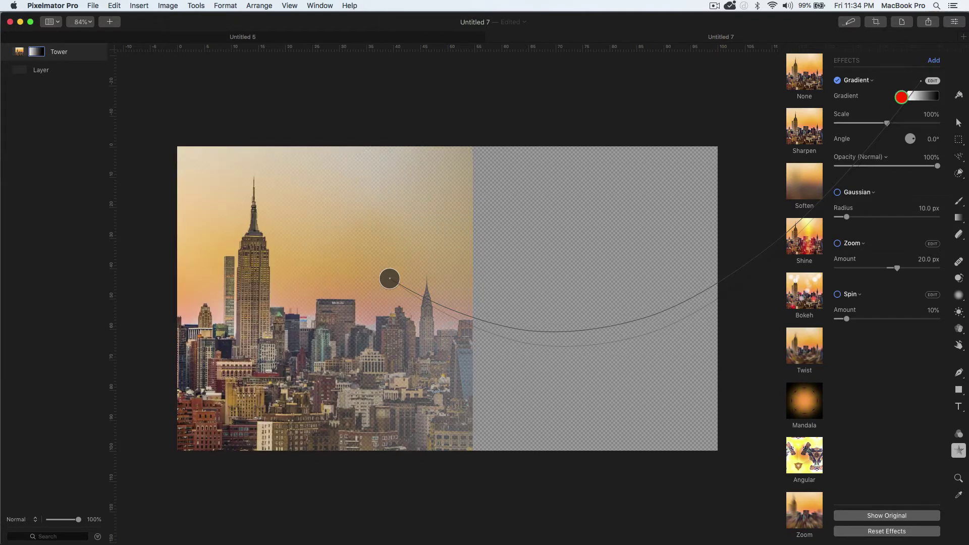
{"action": "mouse_move", "coordinate": [390, 277]}
{"action": "left_mouse_down"}
{"action": "mouse_move", "coordinate": [475, 268]}
{"action": "mouse_move", "coordinate": [219, 262]}
{"action": "mouse_move", "coordinate": [296, 262]}
{"action": "mouse_move", "coordinate": [424, 283]}
{"action": "mouse_move", "coordinate": [402, 285]}
{"action": "left_mouse_up"}
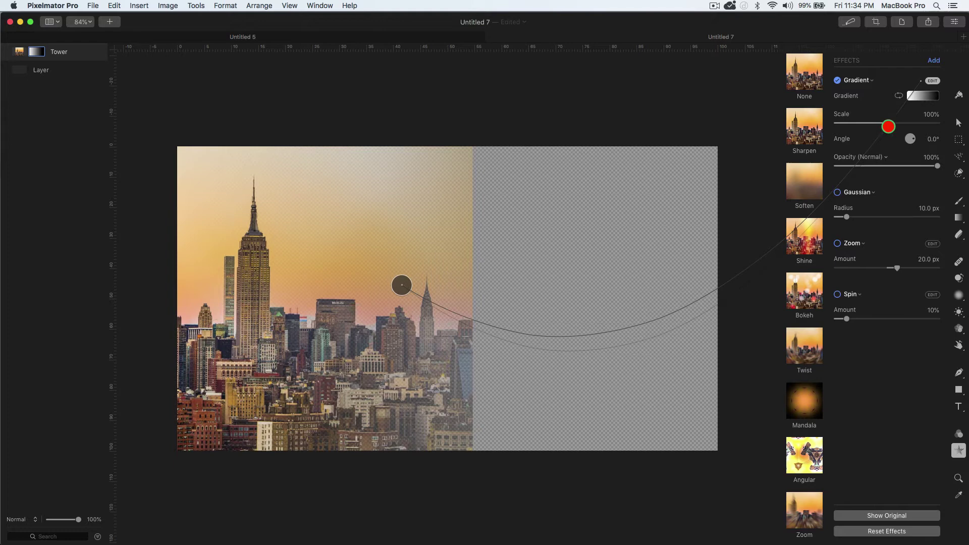
{"action": "left_click_drag", "start_coordinate": [873, 124], "coordinate": [846, 128]}
{"action": "left_click_drag", "start_coordinate": [413, 277], "coordinate": [384, 285]}
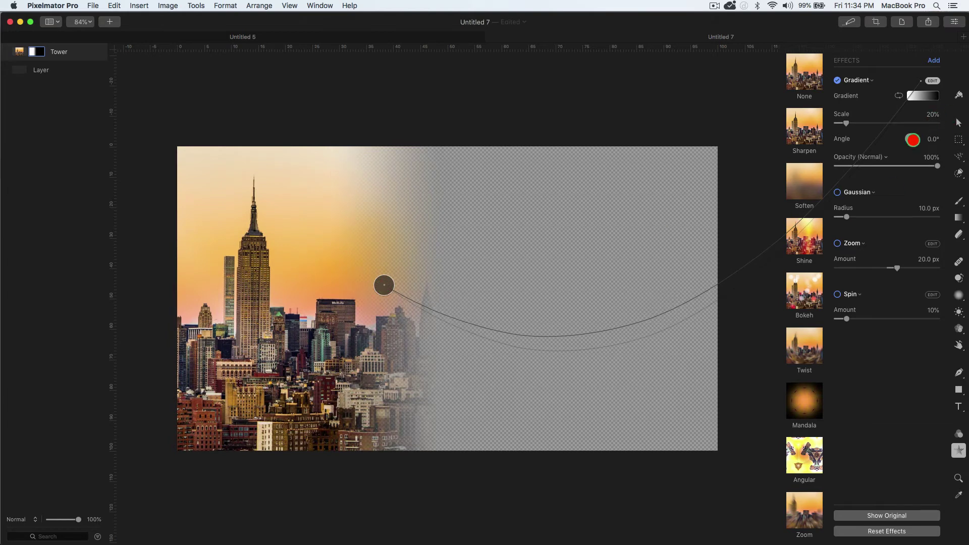
{"action": "left_click_drag", "start_coordinate": [932, 139], "coordinate": [932, 135]}
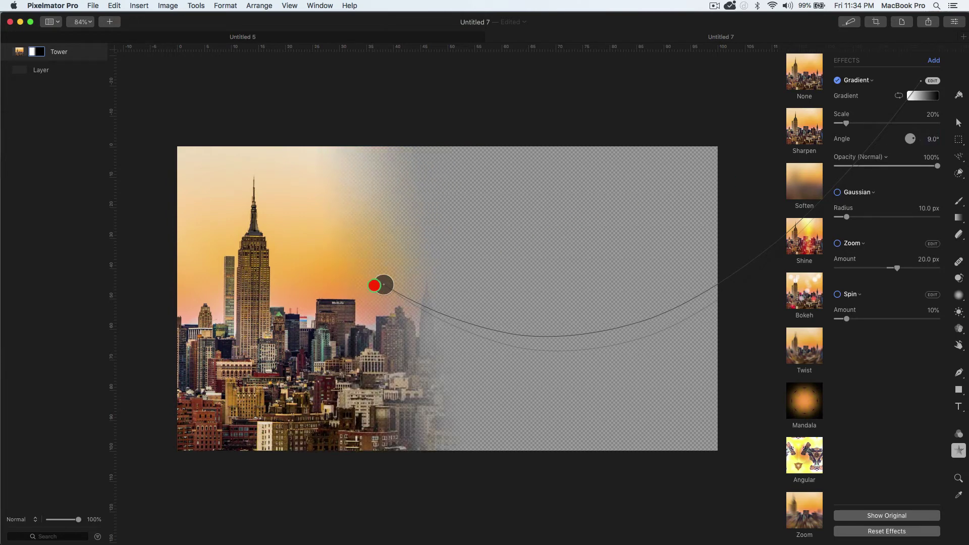
{"action": "left_click_drag", "start_coordinate": [374, 286], "coordinate": [348, 286]}
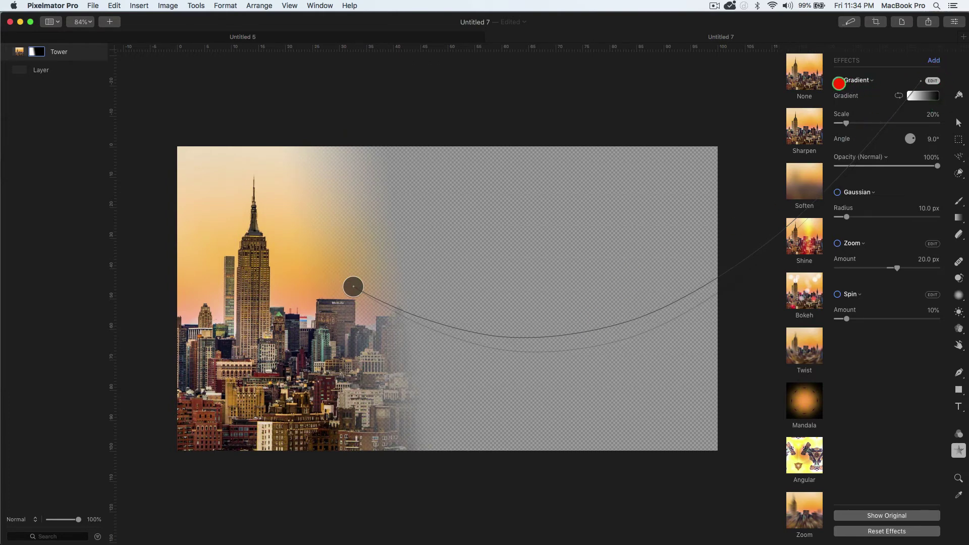
Step: Toggle the gradient effect off and bring the Glasses portrait photo onto the canvas
{"action": "left_click", "coordinate": [838, 81]}
{"action": "left_click", "coordinate": [837, 80]}
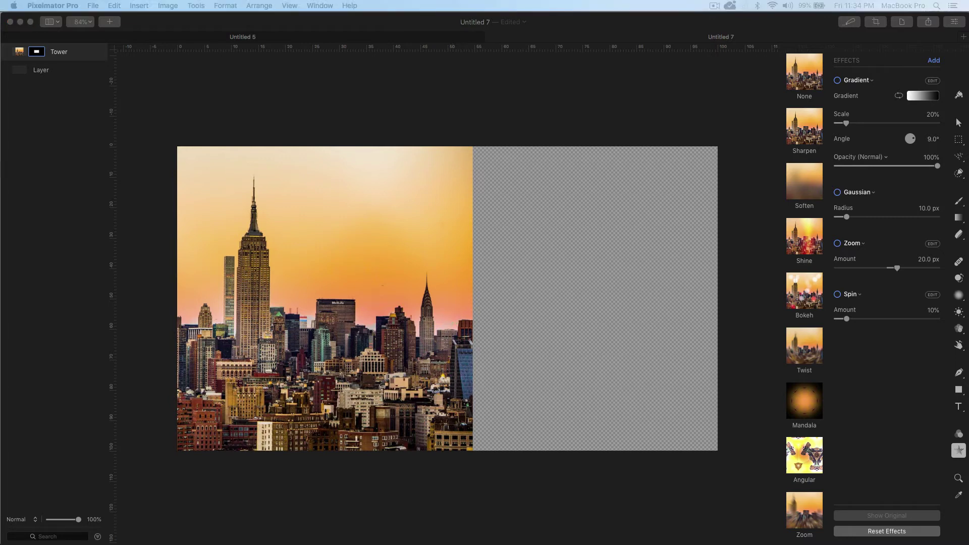
{"action": "left_click_drag", "start_coordinate": [570, 472], "coordinate": [577, 247]}
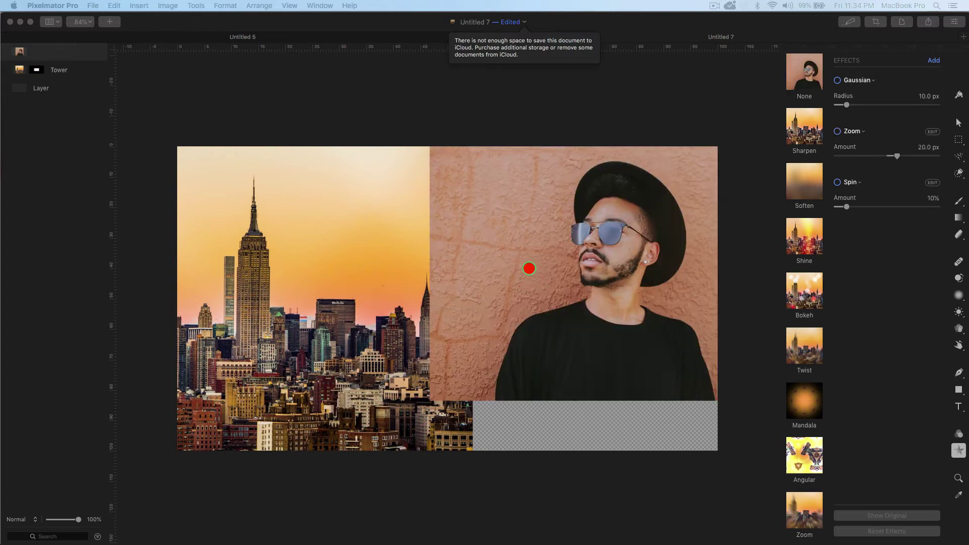
{"action": "left_click", "coordinate": [590, 310]}
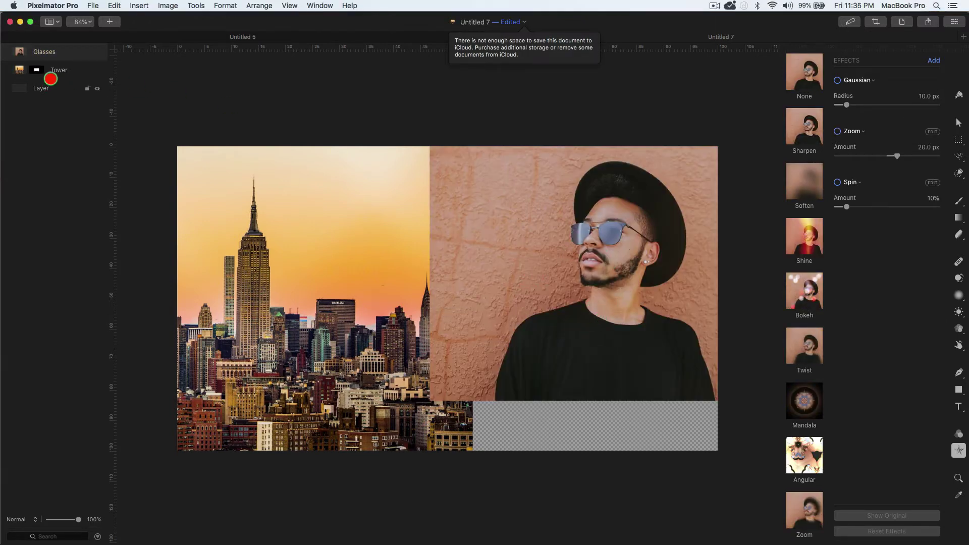
Step: Remove the mask from the Tower skyline layer
{"action": "left_click", "coordinate": [54, 68]}
{"action": "right_click", "coordinate": [52, 74]}
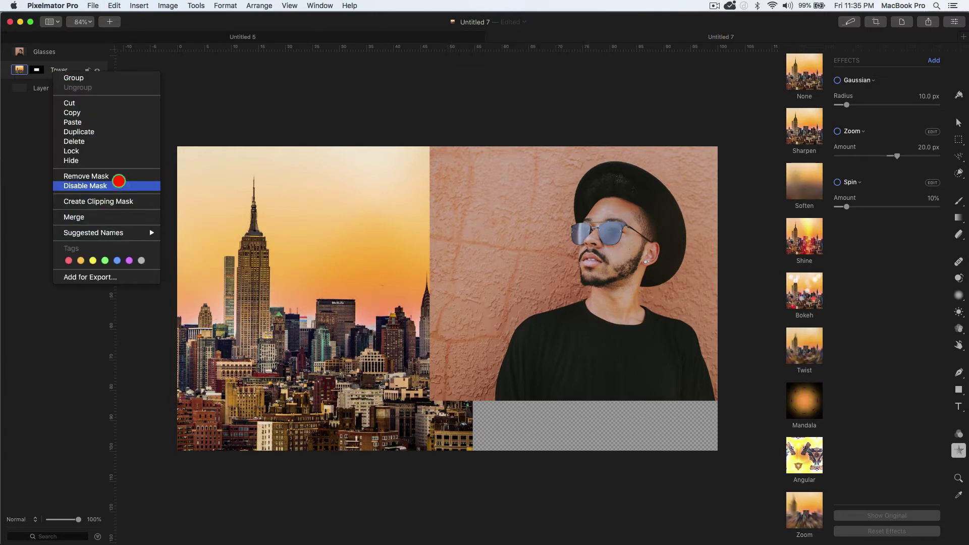
{"action": "left_click", "coordinate": [117, 175]}
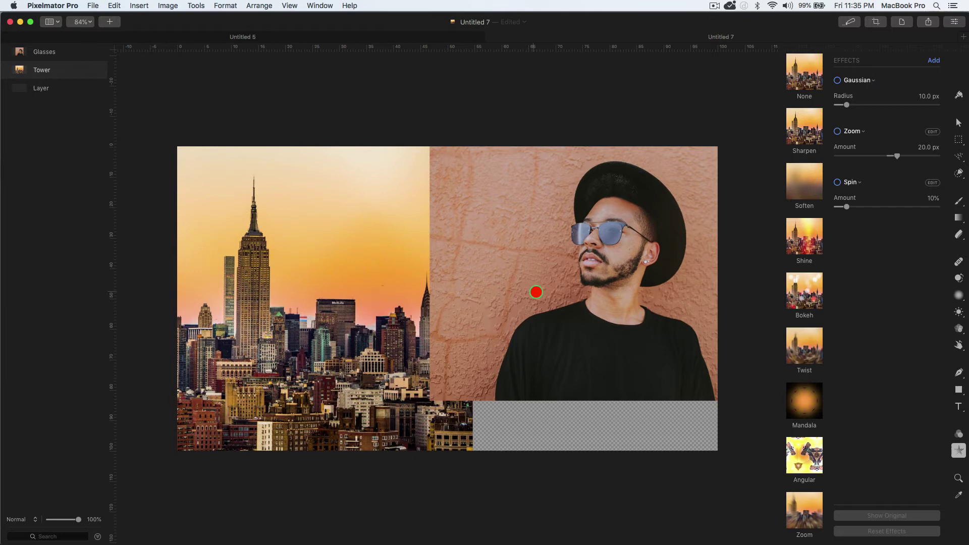
Step: Move the Glasses portrait beside the skyline and drag Tower above it in Layers
{"action": "key", "text": "v"}
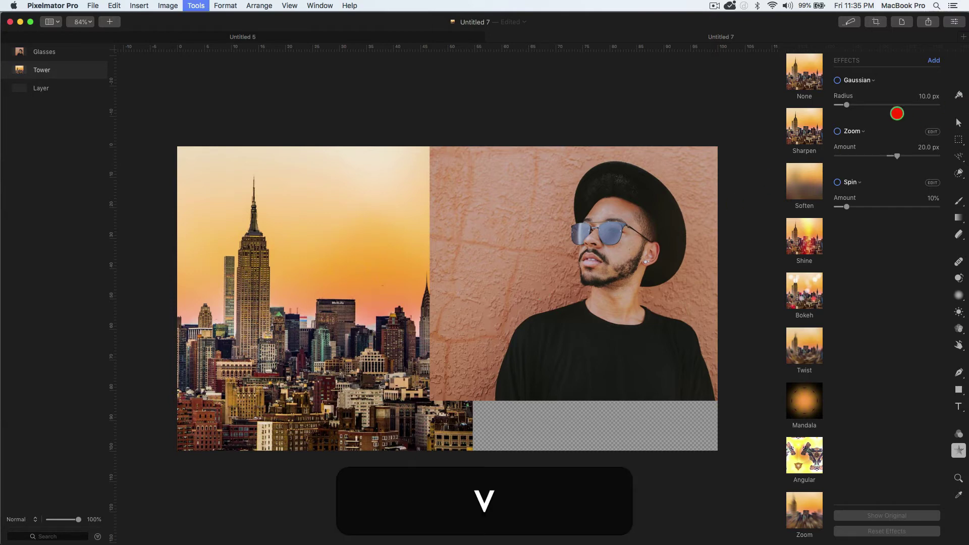
{"action": "left_click", "coordinate": [652, 274]}
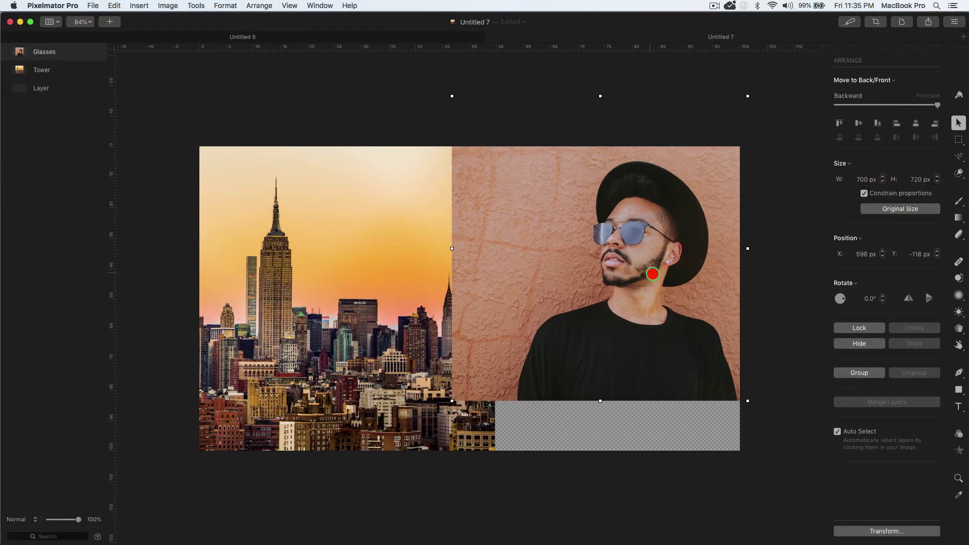
{"action": "left_click_drag", "start_coordinate": [652, 274], "coordinate": [648, 322]}
{"action": "left_click", "coordinate": [380, 320]}
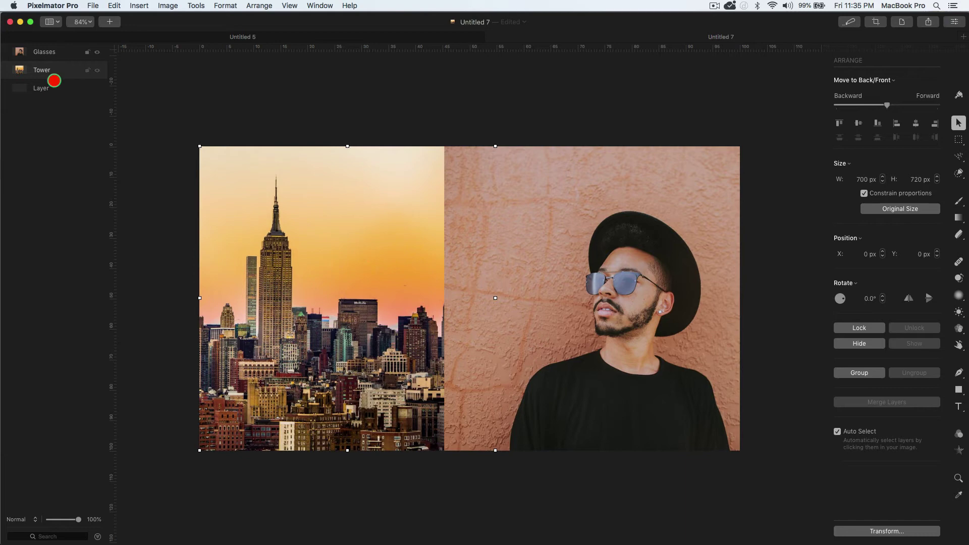
{"action": "left_click_drag", "start_coordinate": [55, 71], "coordinate": [52, 47]}
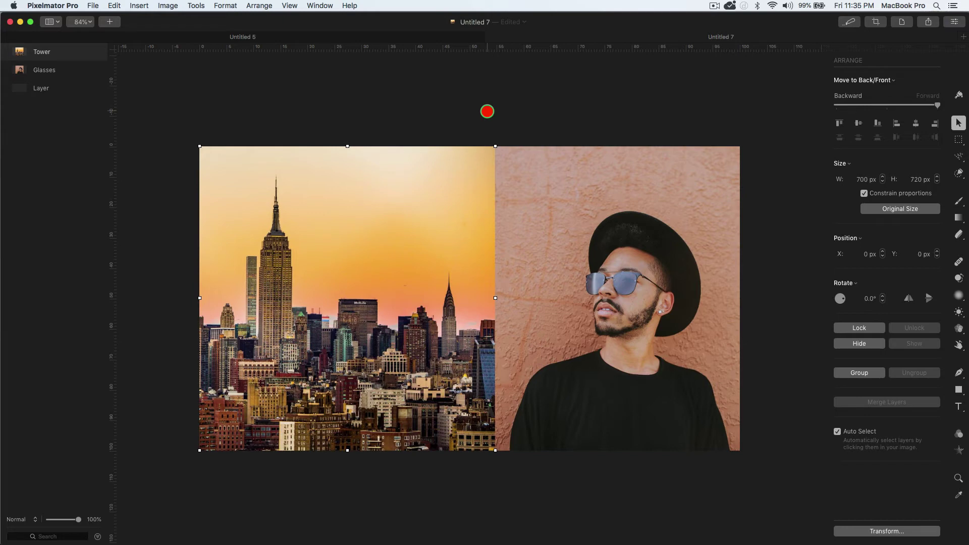
Step: Test sending Tower backward and forward with ⌘[ / ⌘], then lower its opacity
{"action": "key", "text": "super+bracketleft"}
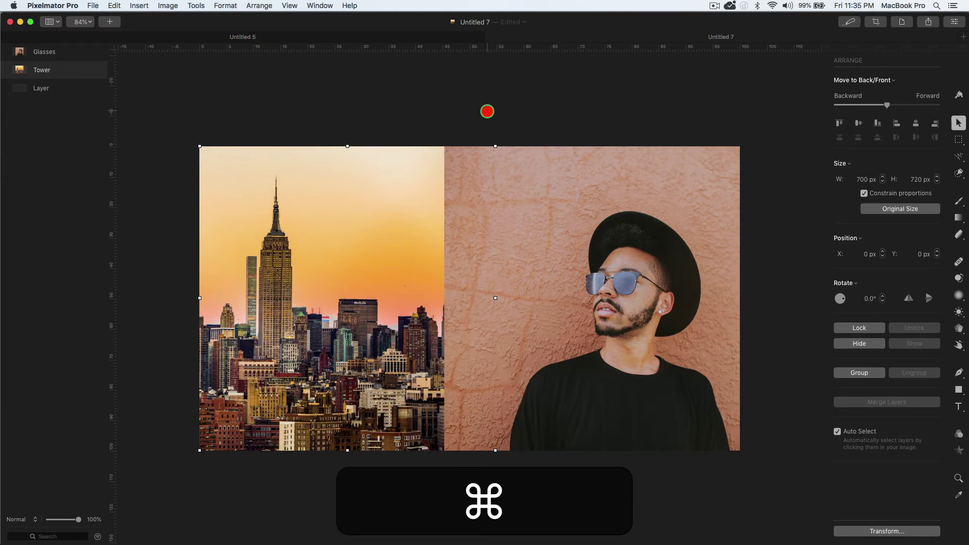
{"action": "key", "text": "super+bracketright"}
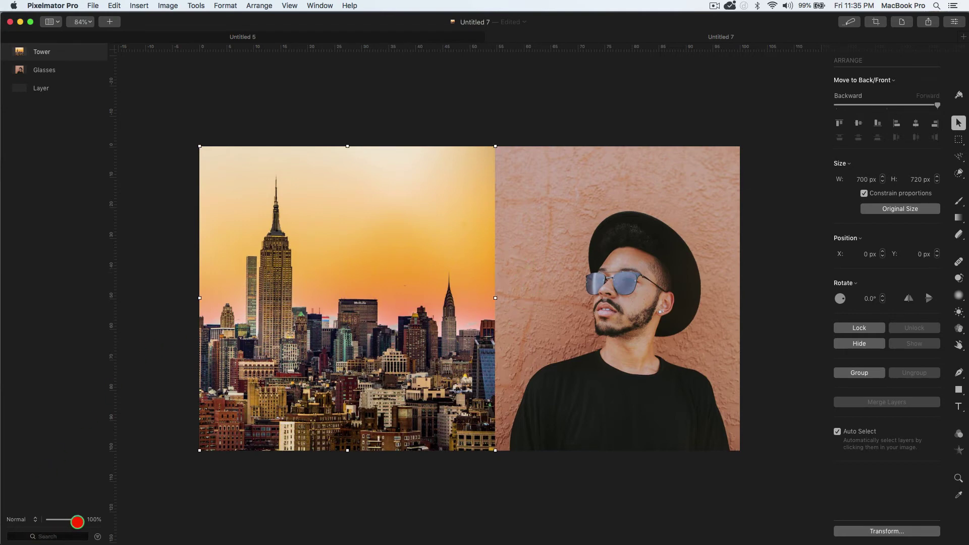
{"action": "left_click_drag", "start_coordinate": [76, 520], "coordinate": [61, 520]}
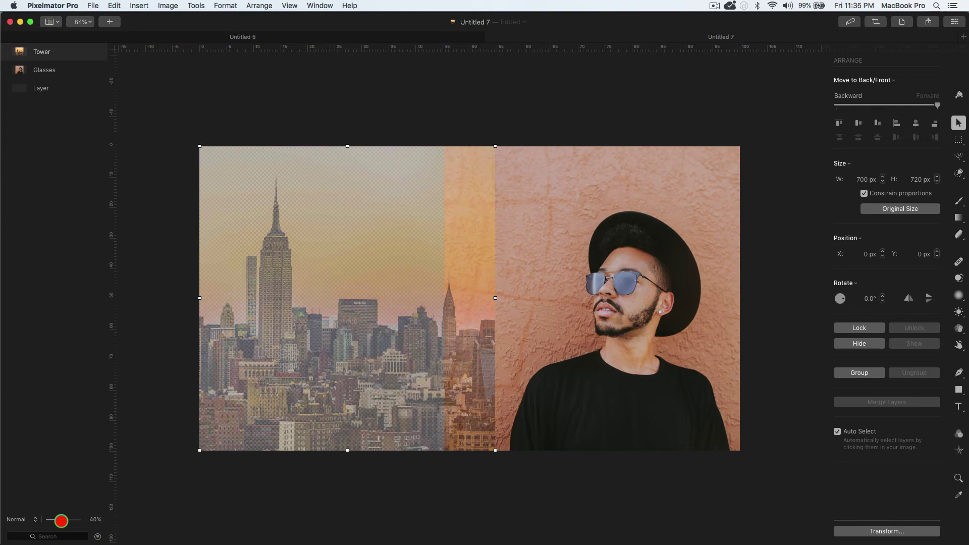
Step: Enlarge the Glasses portrait to 847 × 871 px and restore Tower to 100% opacity
{"action": "left_click", "coordinate": [573, 267]}
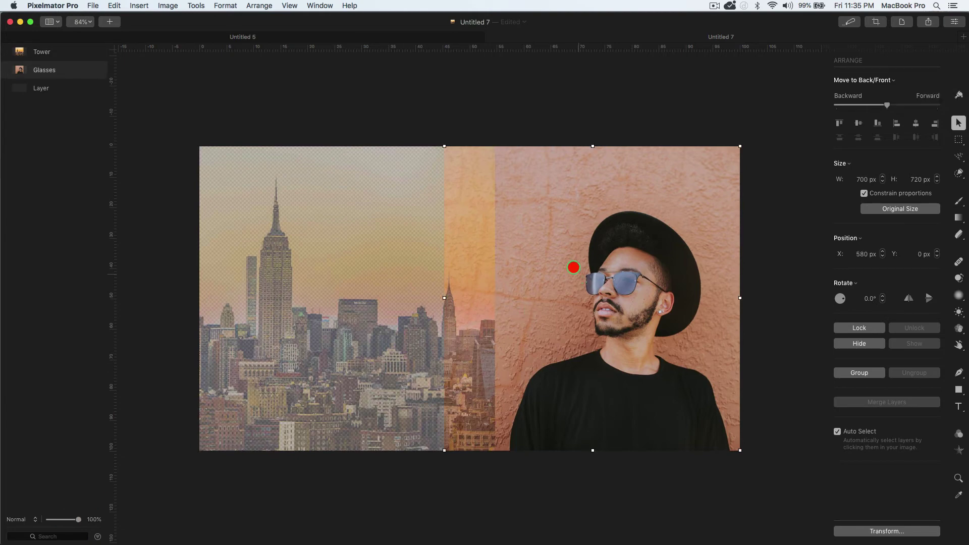
{"action": "left_click_drag", "start_coordinate": [443, 299], "coordinate": [382, 303]}
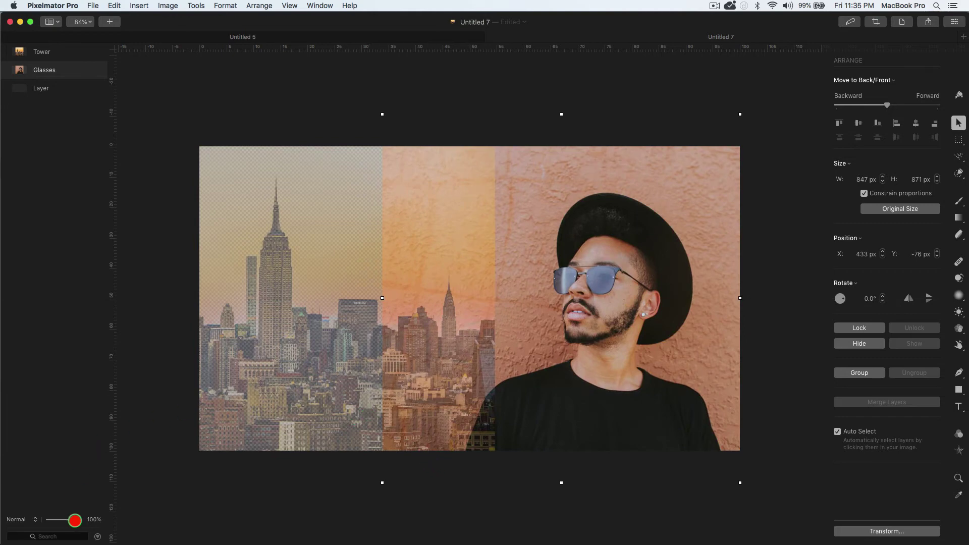
{"action": "left_click", "coordinate": [262, 392]}
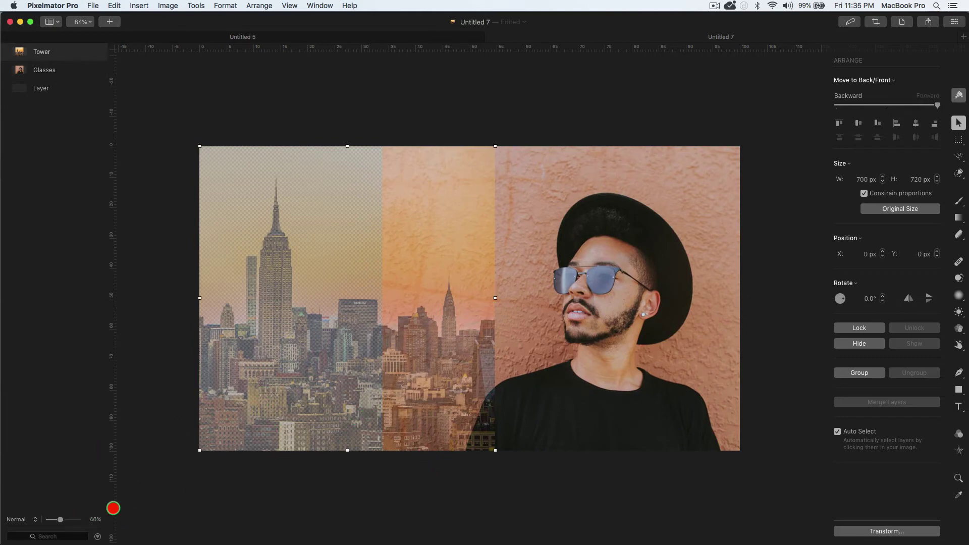
{"action": "left_click_drag", "start_coordinate": [59, 520], "coordinate": [145, 518]}
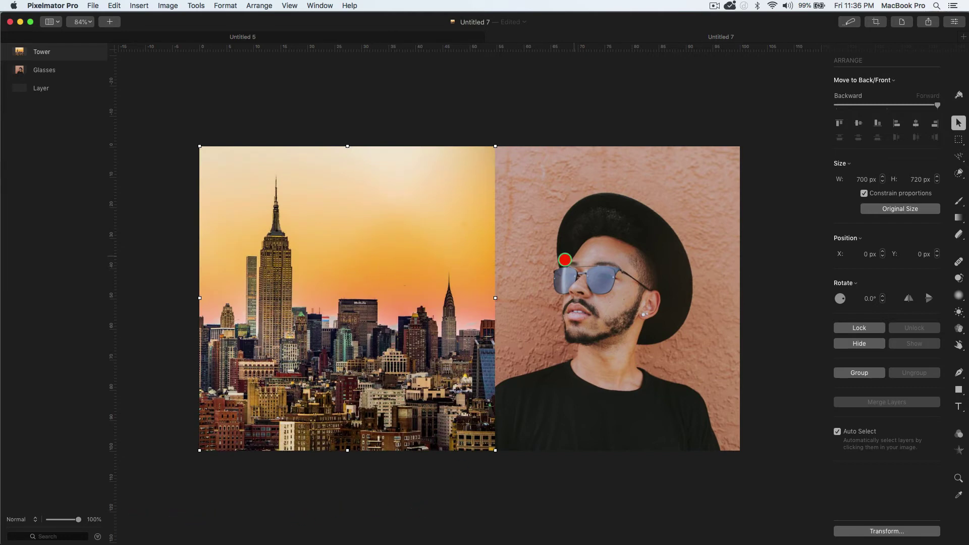
Step: Reselect the Tower layer and add a new mask to it
{"action": "left_click", "coordinate": [457, 493]}
{"action": "left_click", "coordinate": [202, 164]}
{"action": "right_click", "coordinate": [49, 51]}
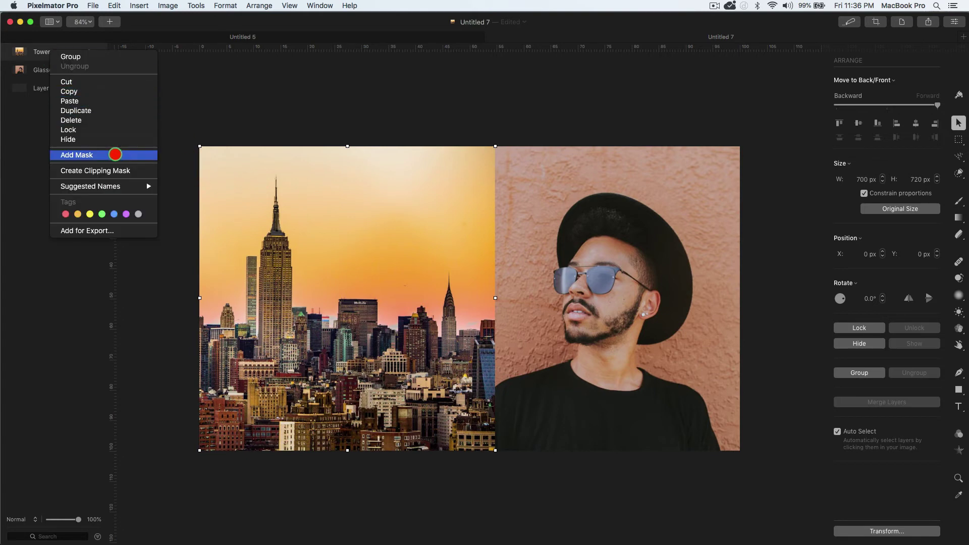
{"action": "left_click", "coordinate": [113, 155]}
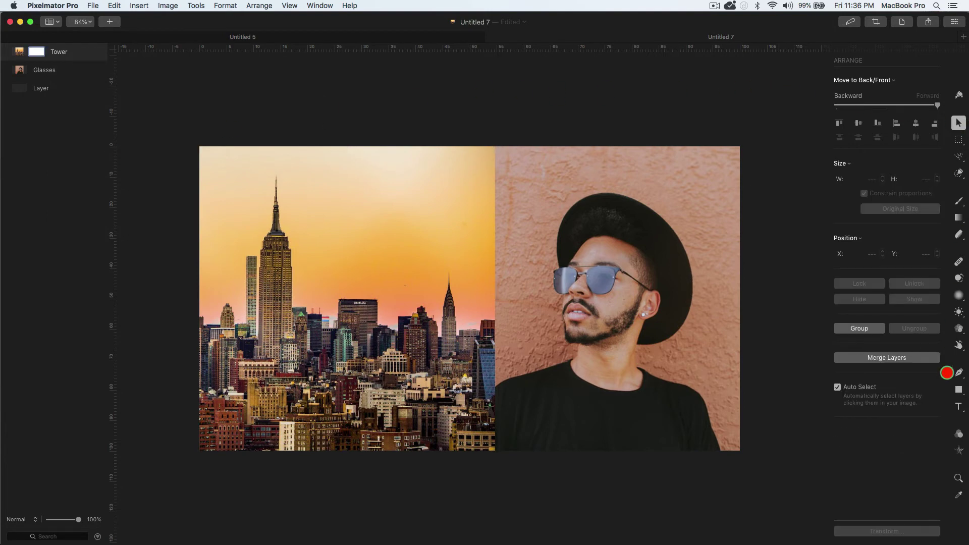
Step: Fill the mask with a Gradient effect centred over the skyline at 173% scale
{"action": "left_click", "coordinate": [958, 453]}
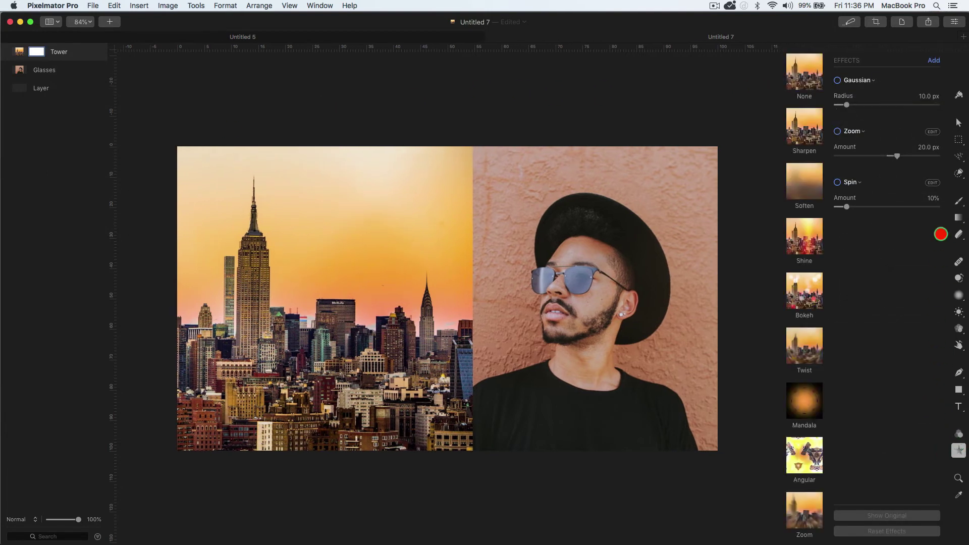
{"action": "left_click", "coordinate": [933, 60]}
{"action": "mouse_move", "coordinate": [884, 143]}
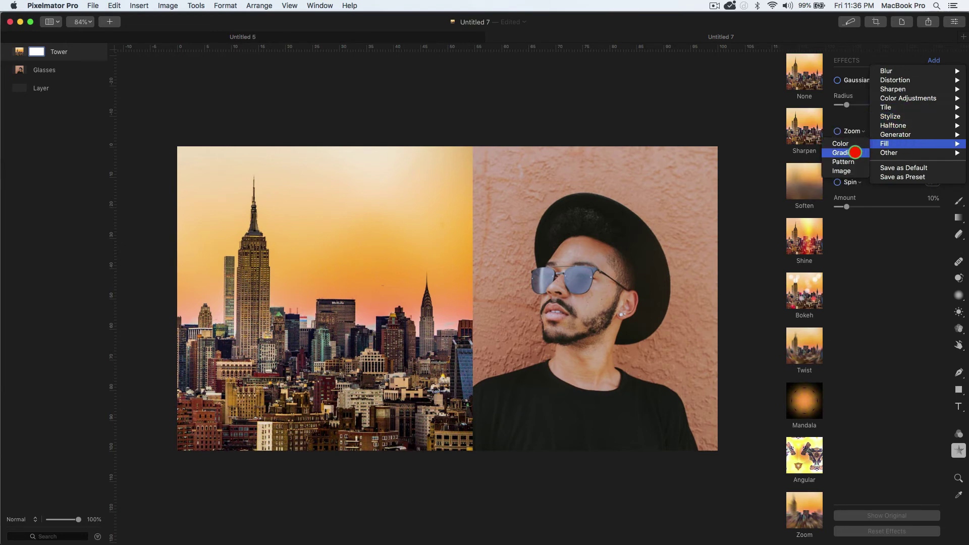
{"action": "left_click", "coordinate": [854, 153]}
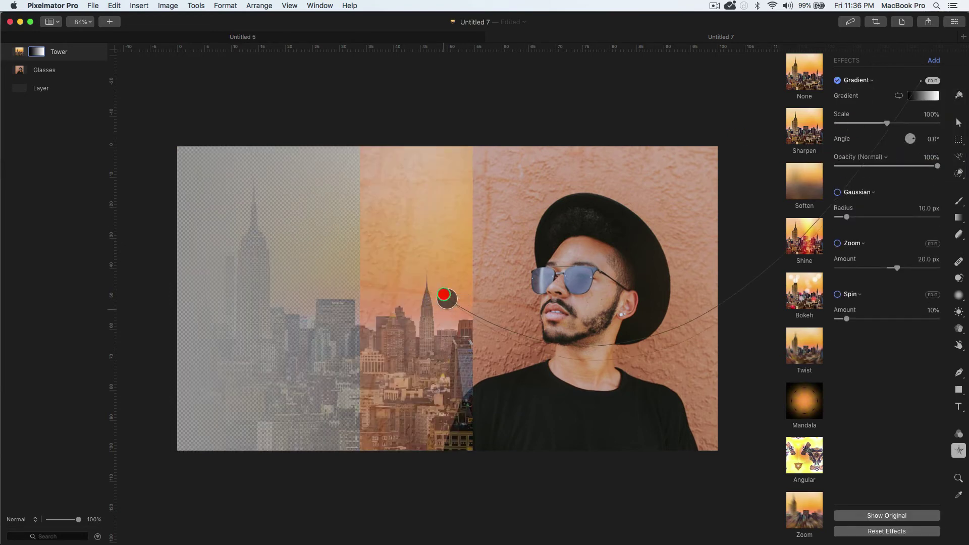
{"action": "left_click_drag", "start_coordinate": [444, 296], "coordinate": [419, 273]}
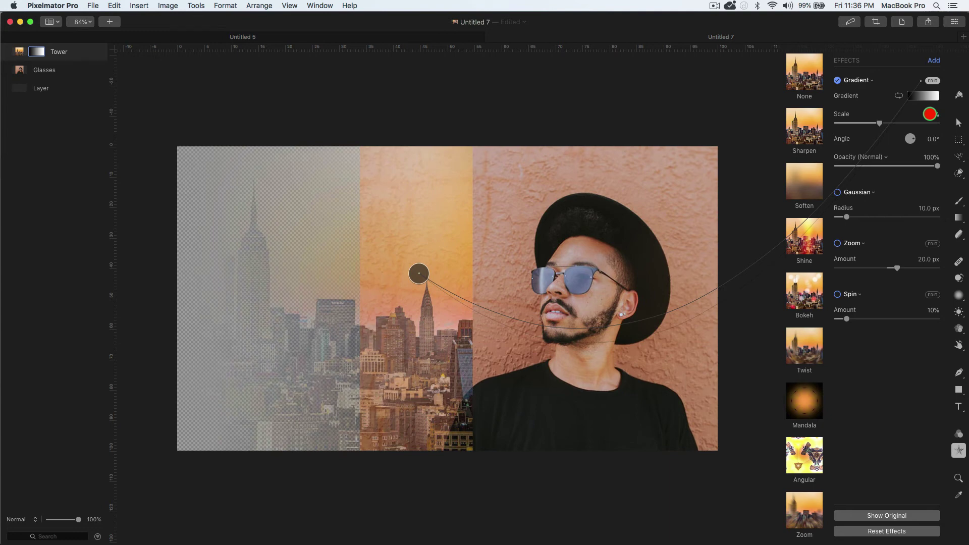
{"action": "left_click_drag", "start_coordinate": [884, 124], "coordinate": [927, 111]}
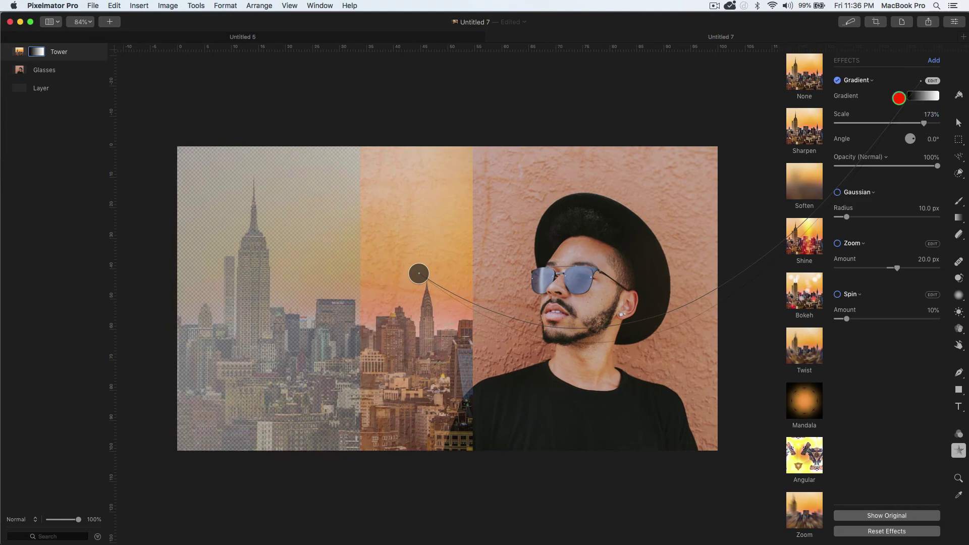
Step: Reverse the mask gradient, narrow it to 15% scale, reposition the fade, and set angle 359.8°
{"action": "left_click", "coordinate": [898, 96]}
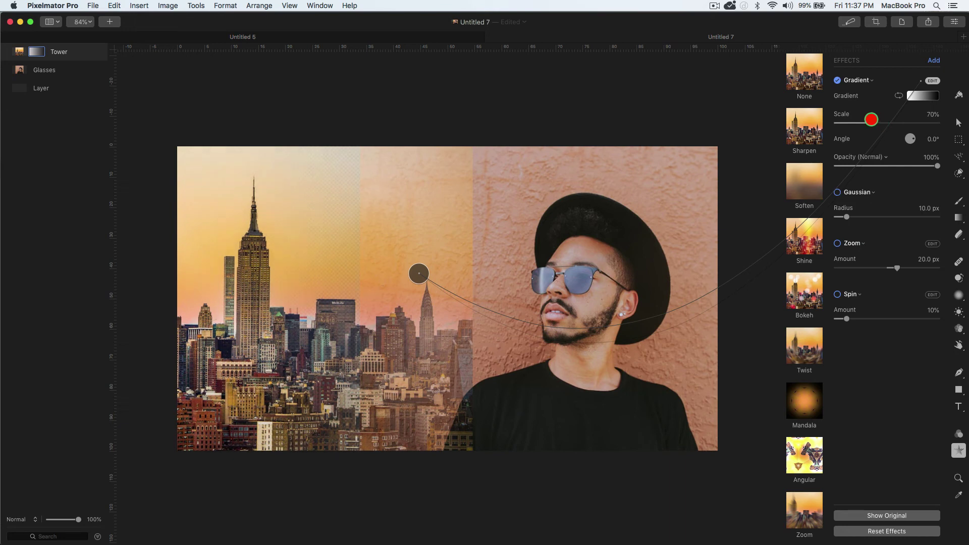
{"action": "left_click_drag", "start_coordinate": [871, 119], "coordinate": [850, 115]}
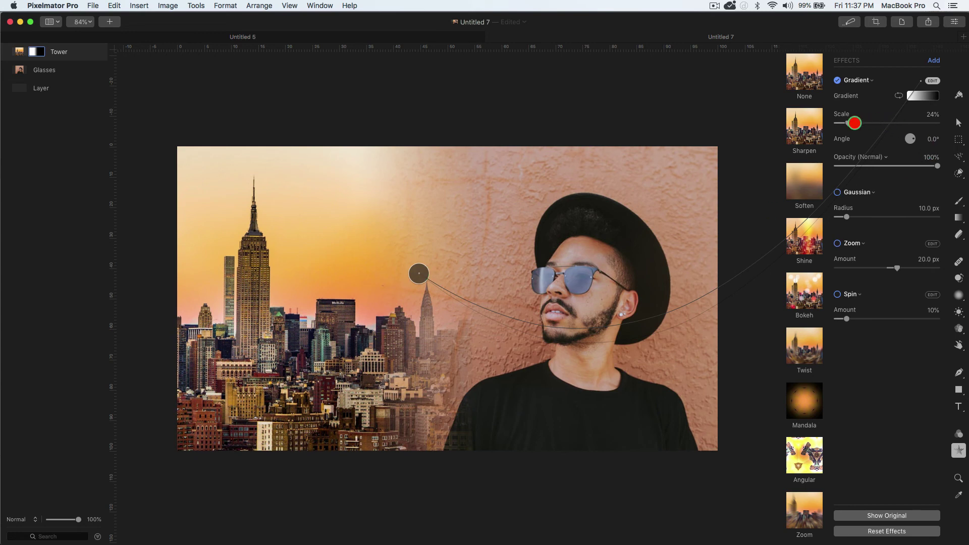
{"action": "left_click_drag", "start_coordinate": [850, 126], "coordinate": [846, 124]}
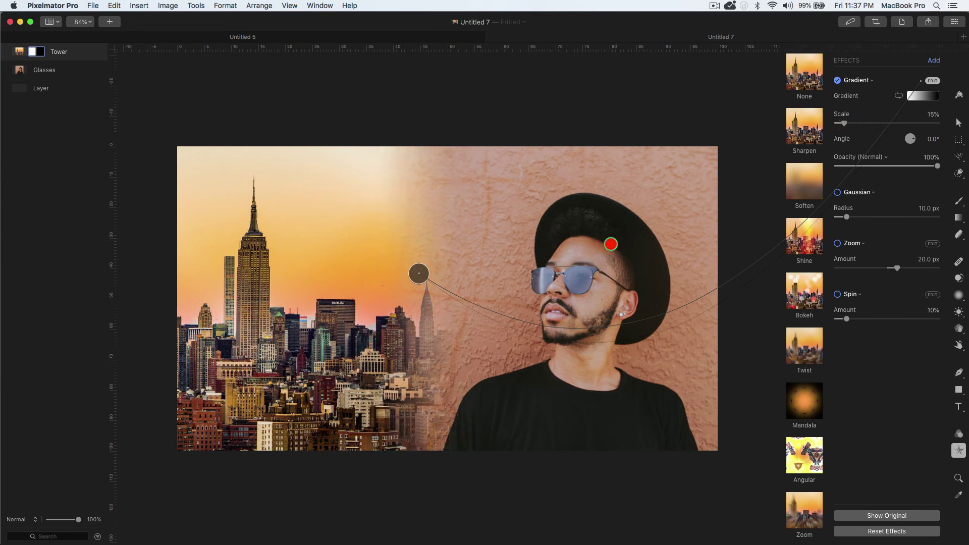
{"action": "left_click_drag", "start_coordinate": [416, 273], "coordinate": [438, 291]}
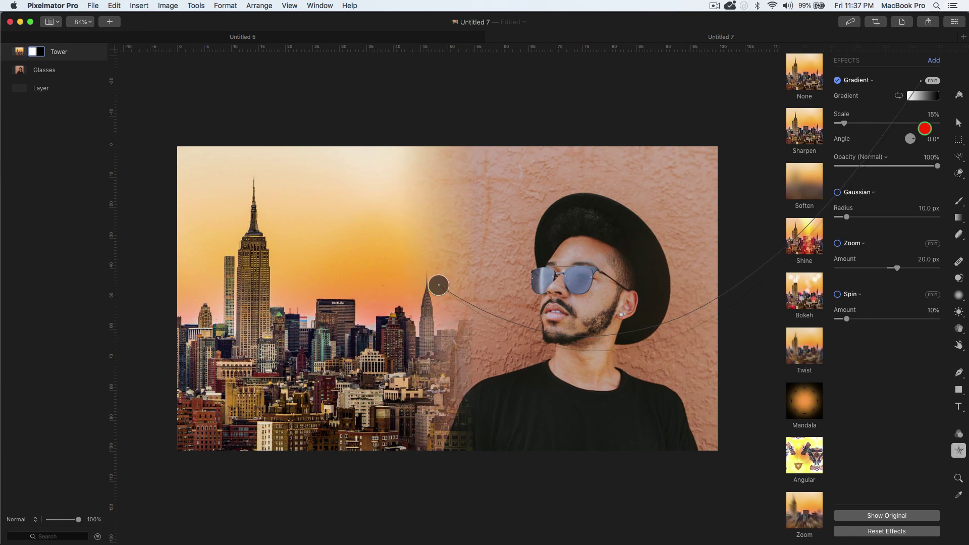
{"action": "mouse_move", "coordinate": [924, 142]}
{"action": "left_mouse_down"}
{"action": "mouse_move", "coordinate": [934, 139]}
{"action": "mouse_move", "coordinate": [899, 141]}
{"action": "mouse_move", "coordinate": [931, 144]}
{"action": "left_mouse_up"}
Step: Return to the Arrange tool with V, closing the effects
{"action": "key", "text": "v"}
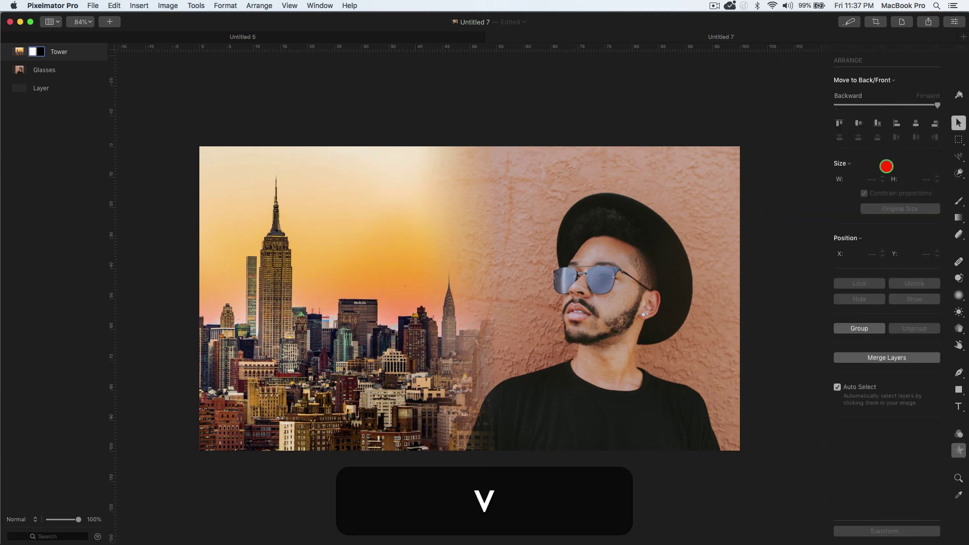